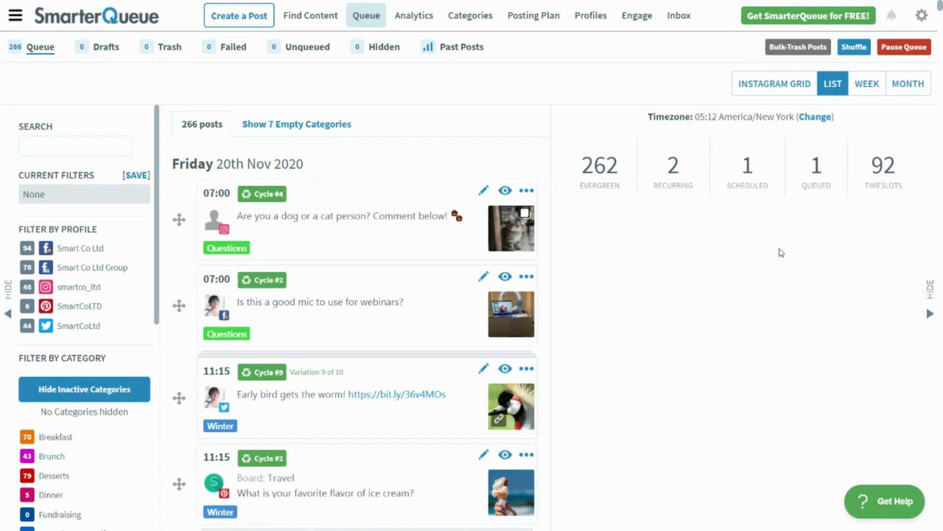
Switch the queue to list view and scroll through the upcoming queued posts.
left_click(843, 94)
scroll(570, 293, "down", 9)
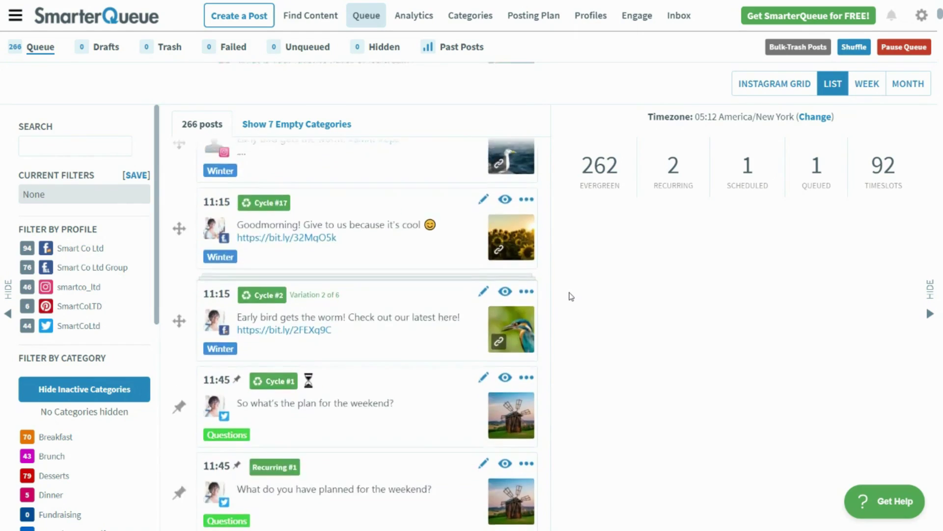
scroll(571, 297, "down", 10)
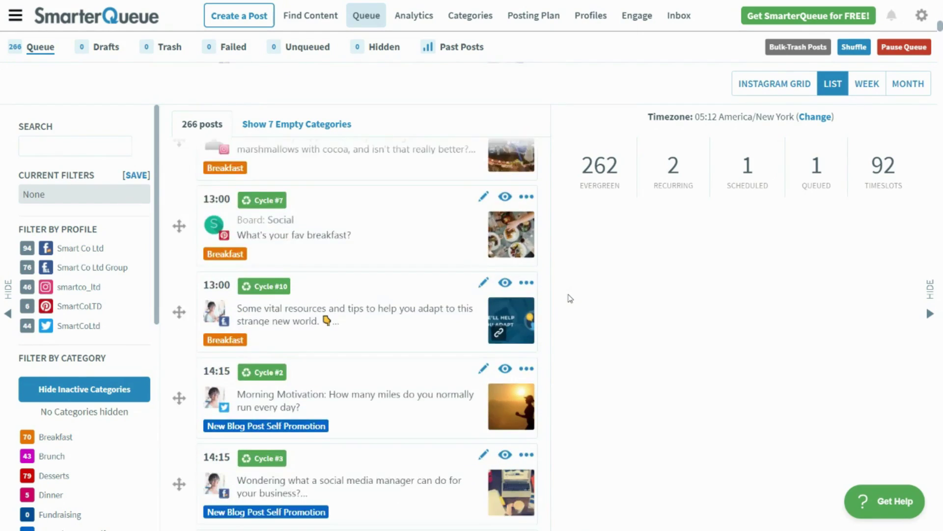
scroll(570, 299, "down", 10)
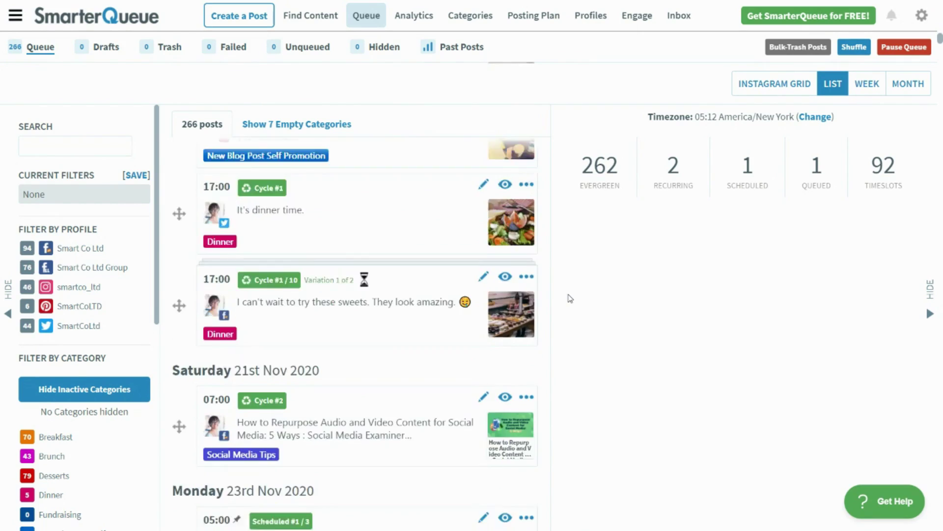
scroll(570, 298, "down", 10)
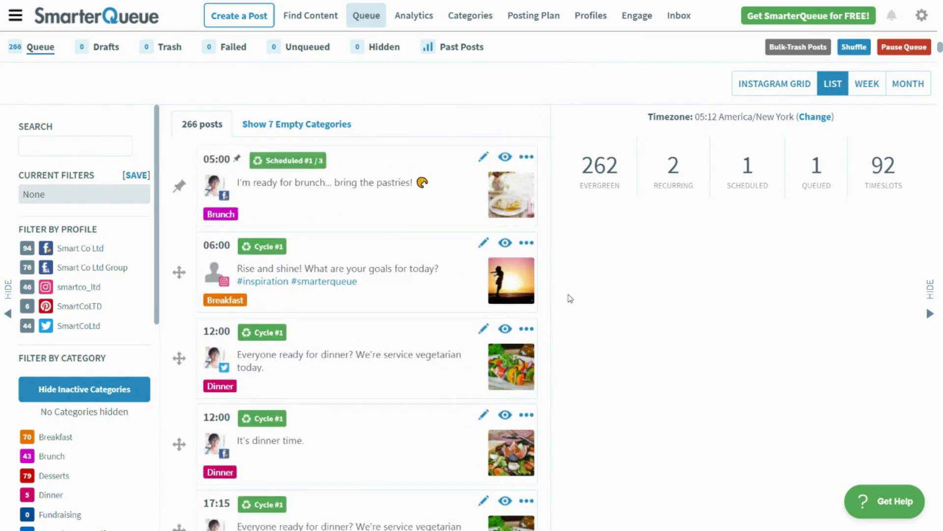
scroll(570, 298, "down", 10)
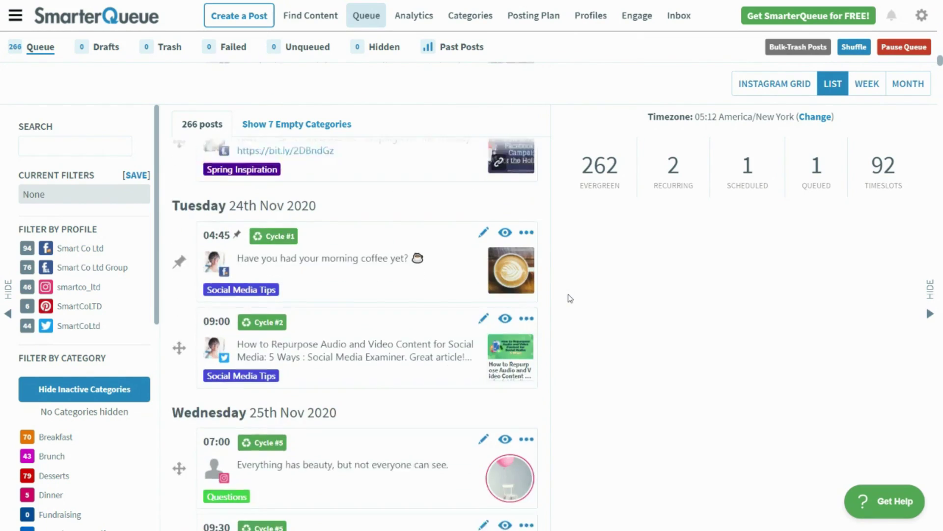
scroll(570, 298, "down", 2)
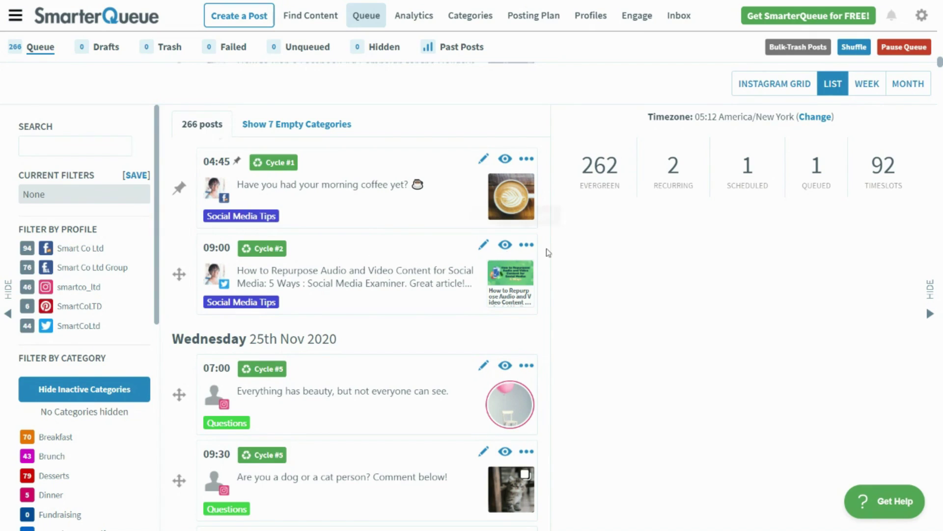
Show the weekly calendar, page two weeks ahead, then jump back to Nov 16 – Nov 22.
left_click(857, 91)
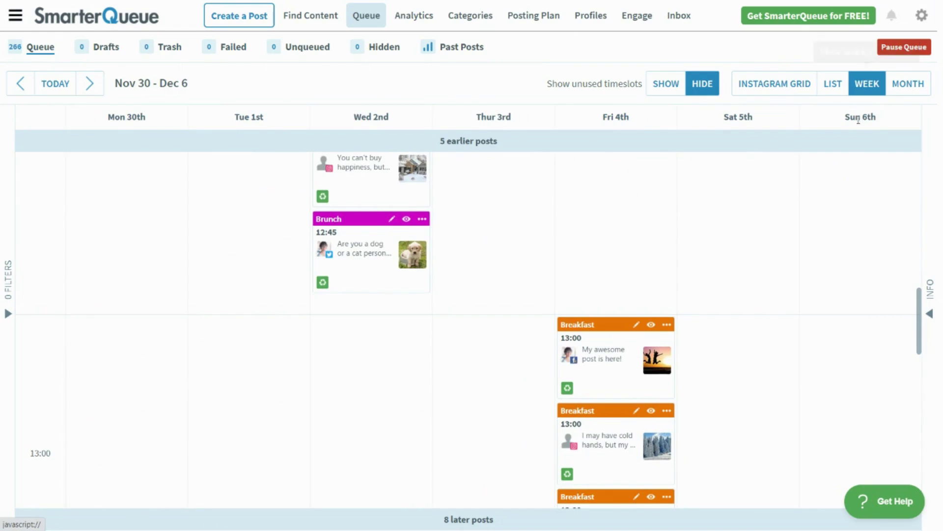
scroll(853, 183, "down", 8)
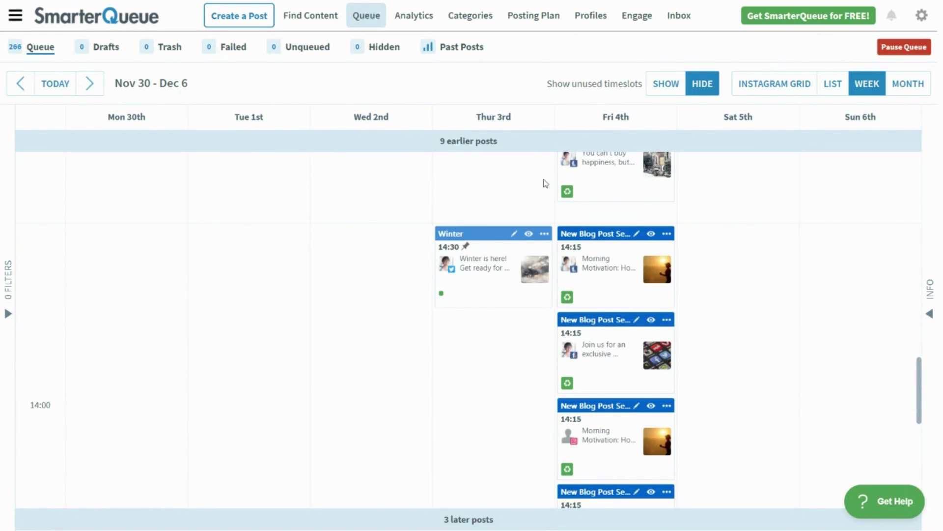
left_click(89, 84)
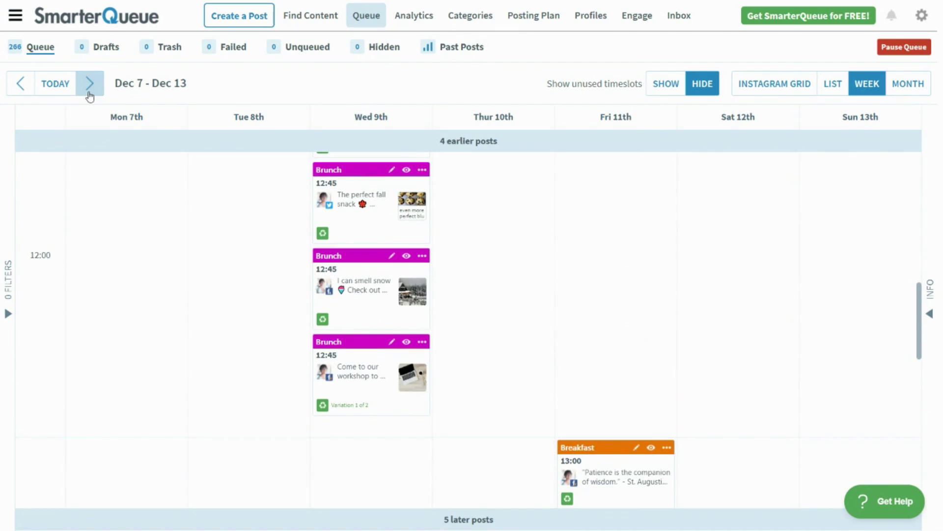
left_click(89, 89)
scroll(126, 208, "up", 5)
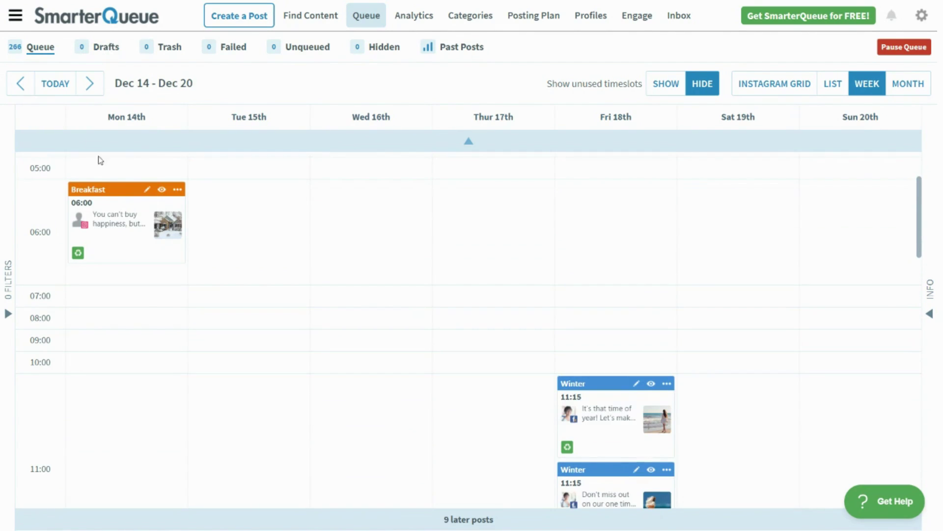
left_click(54, 84)
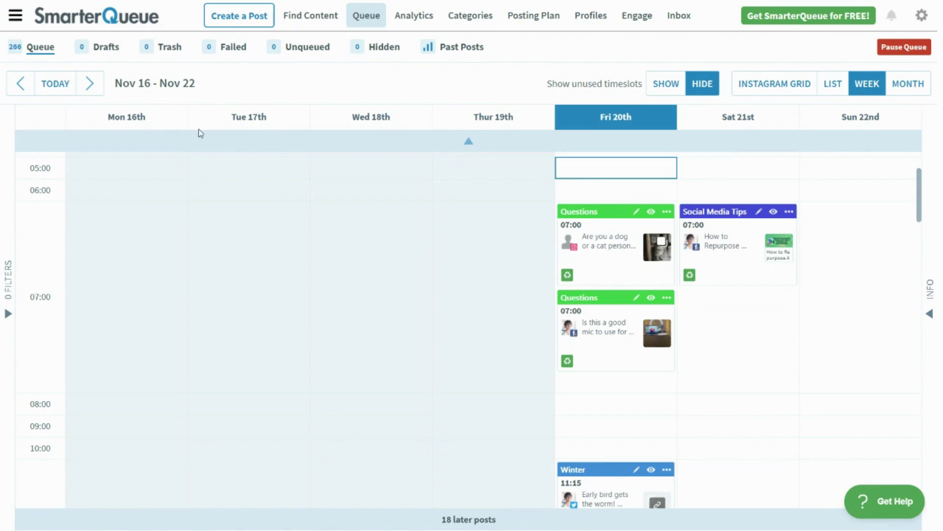
Show unused timeslots and bring up options for the empty 09:15 Sunday Webinar Promotion slot.
left_click(659, 88)
scroll(495, 193, "down", 2)
scroll(492, 195, "down", 4)
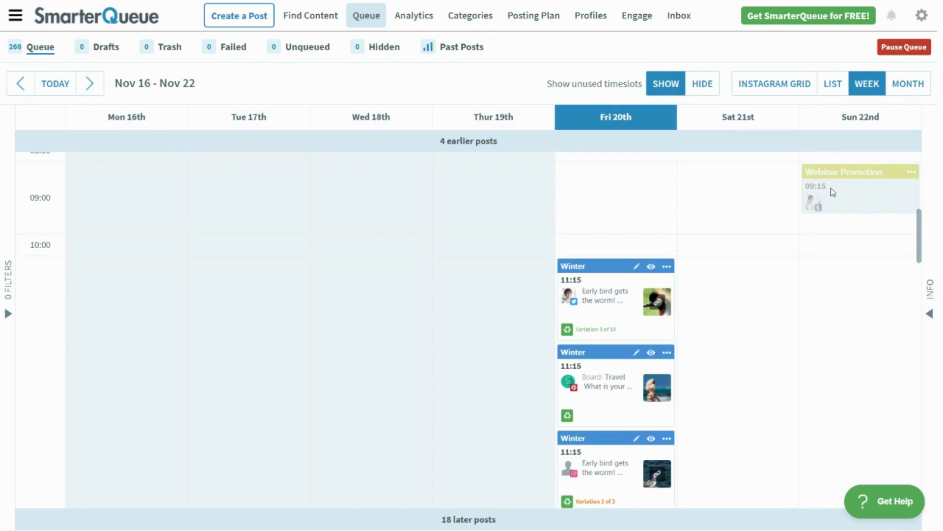
left_click(911, 171)
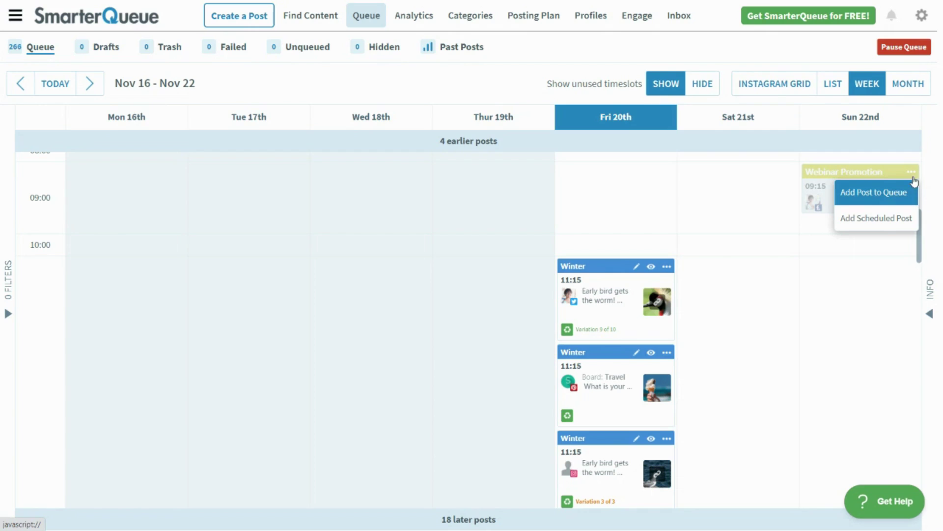
Switch to the November 2020 month view, try grouping by profile and category, then turn grouping off.
left_click(908, 84)
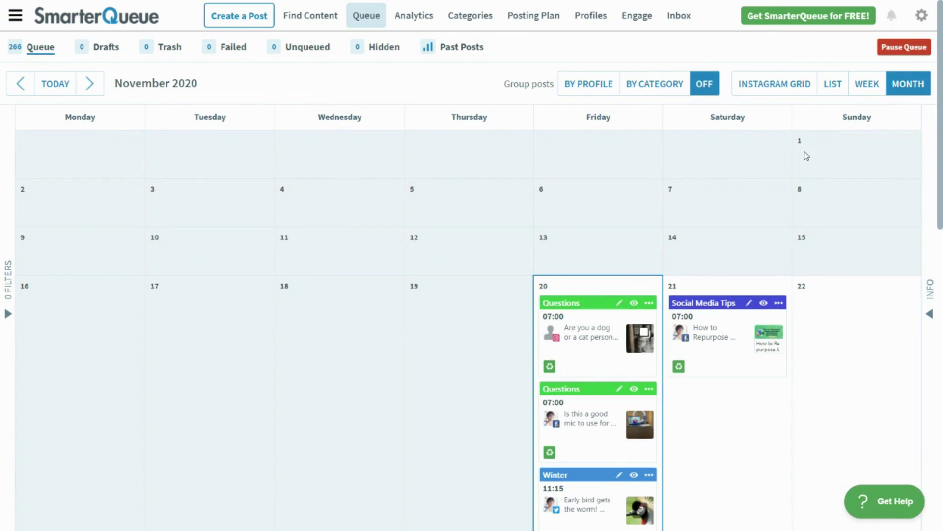
scroll(806, 155, "down", 3)
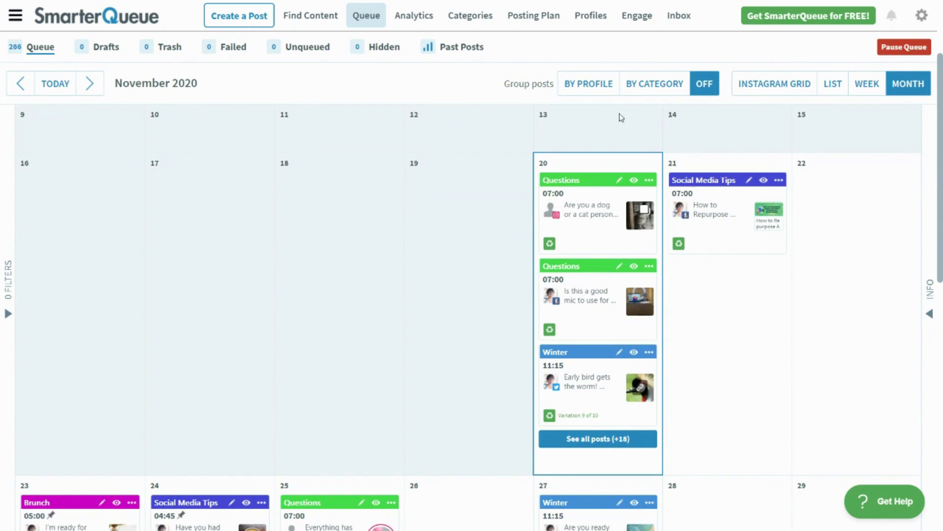
left_click(584, 93)
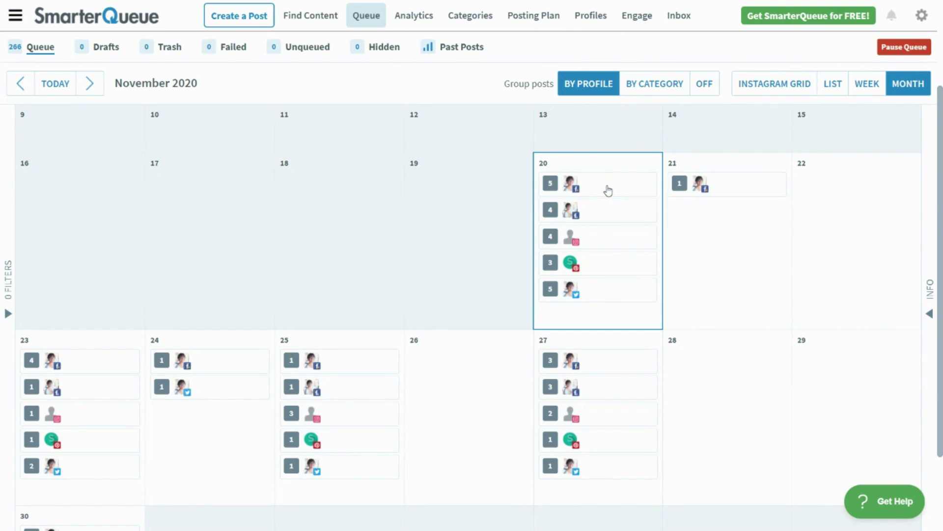
left_click(651, 93)
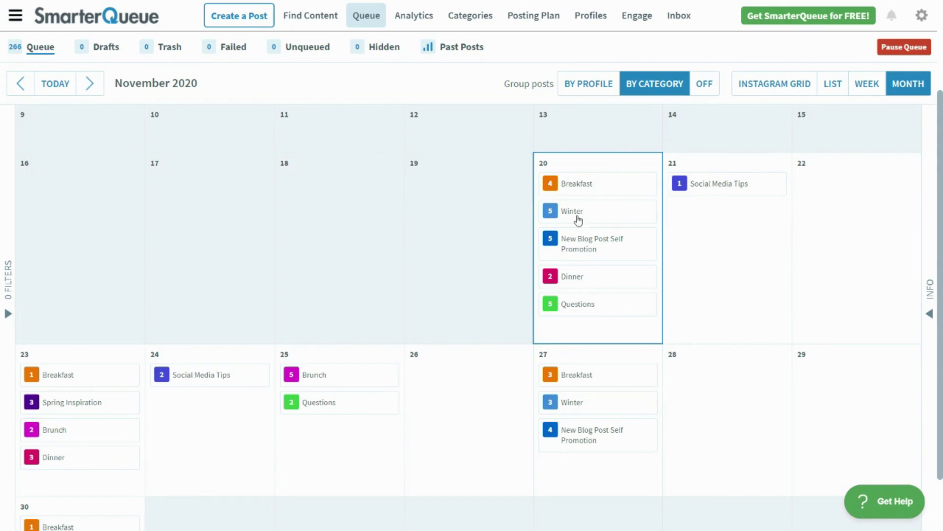
left_click(698, 97)
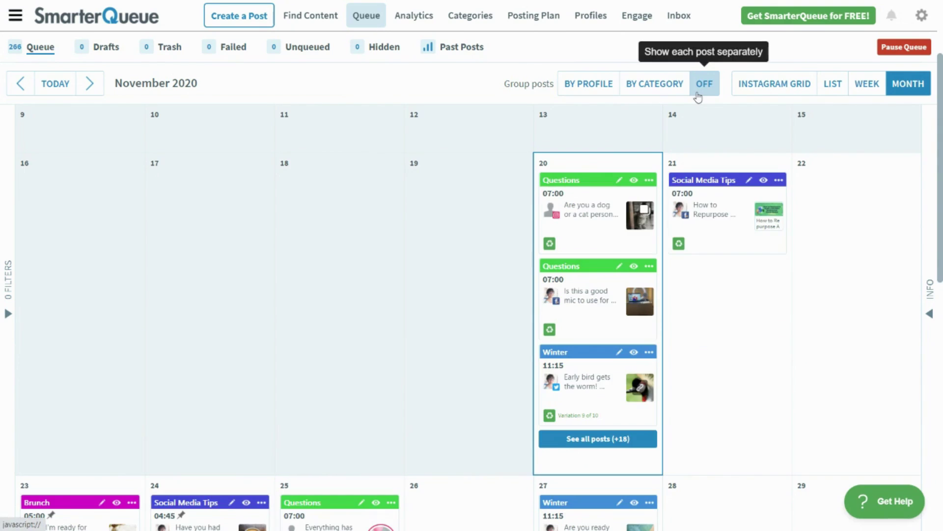
Return to list view and preview the 07:00 Instagram post 'Are you a dog or a cat person?'.
left_click(827, 97)
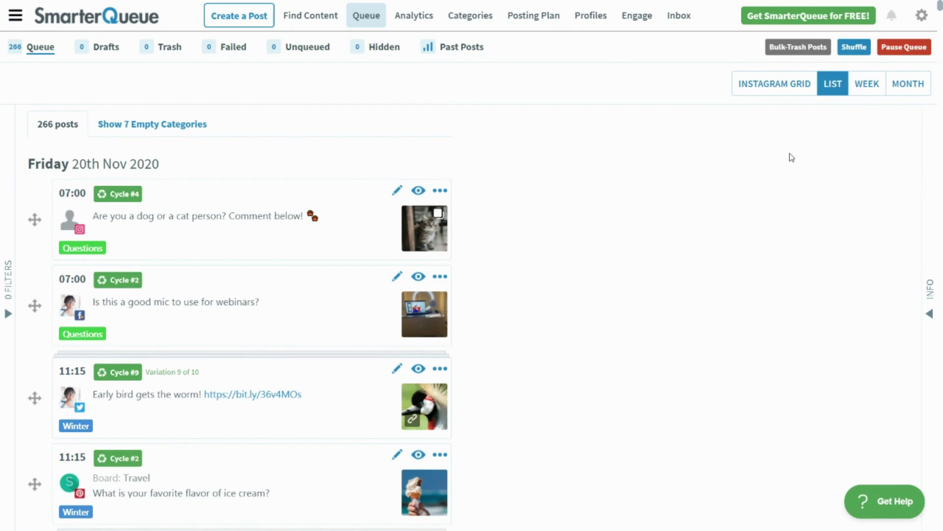
left_click(418, 192)
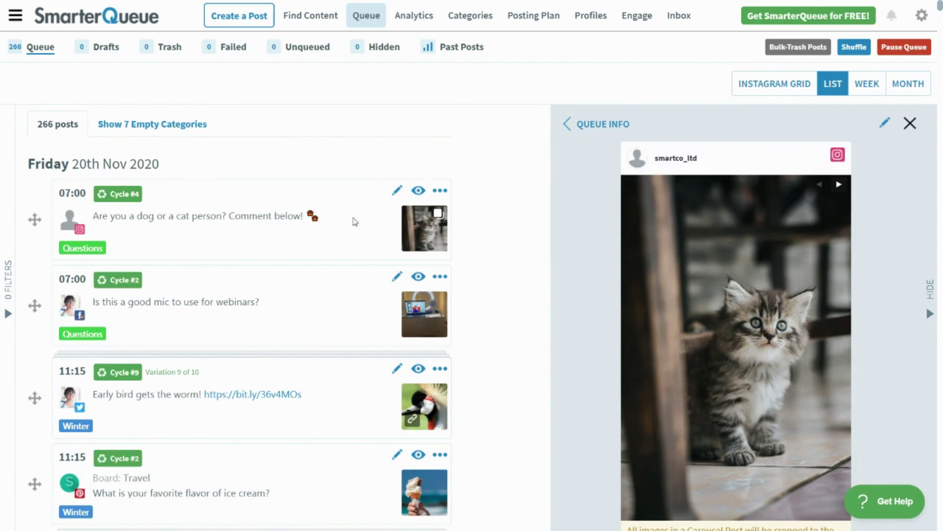
Filter the queue by Smart Co Ltd and Breakfast, then drop the Smart Co Ltd filter.
left_click(12, 290)
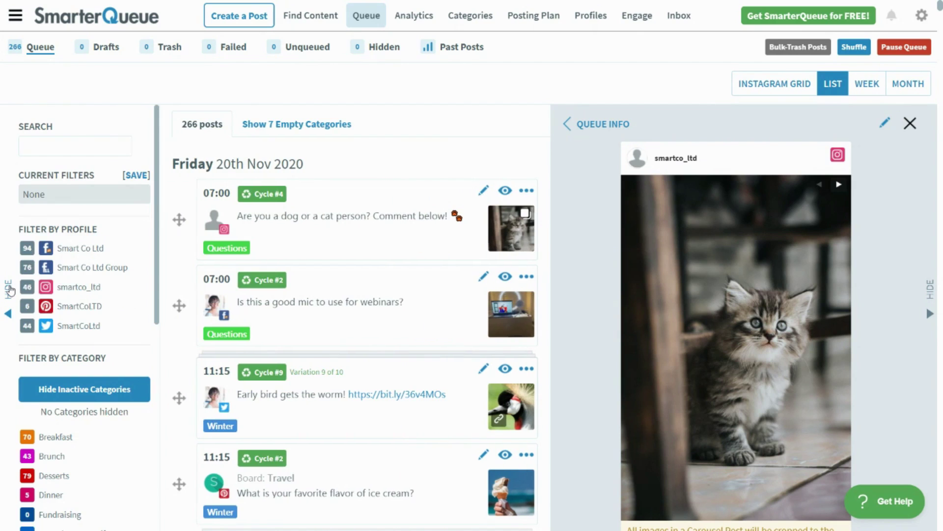
left_click(83, 250)
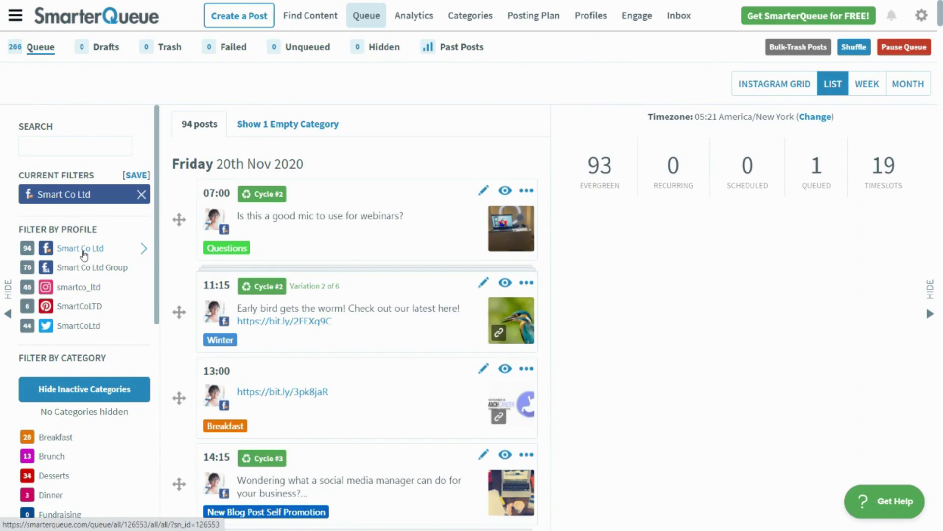
scroll(81, 267, "down", 3)
left_click(74, 315)
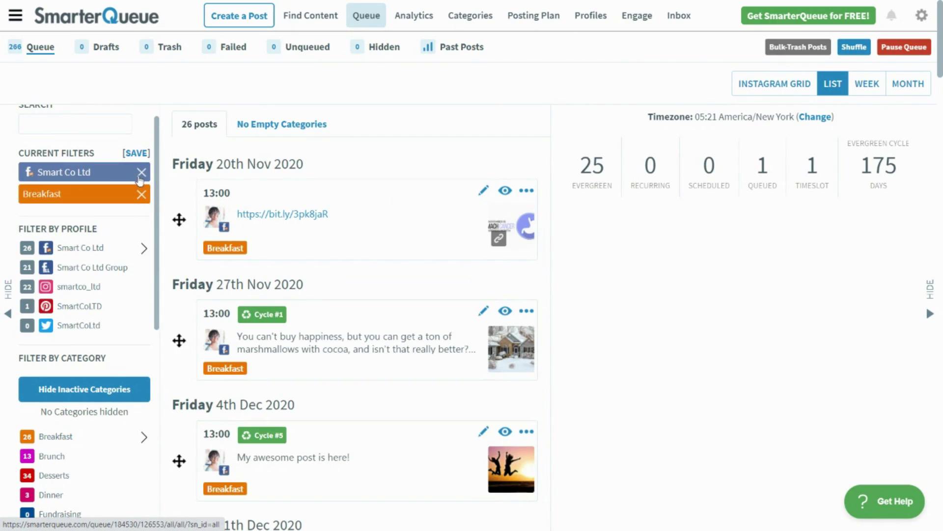
left_click(108, 249)
scroll(125, 258, "down", 5)
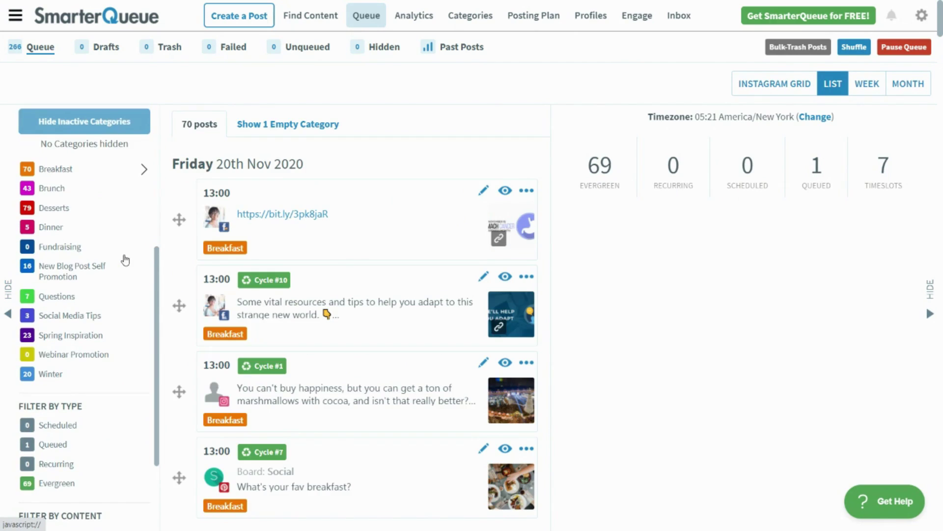
Add Spring Inspiration, Smart Co Ltd Group and Image Posts filters.
left_click(108, 336)
scroll(109, 339, "up", 5)
scroll(109, 334, "up", 1)
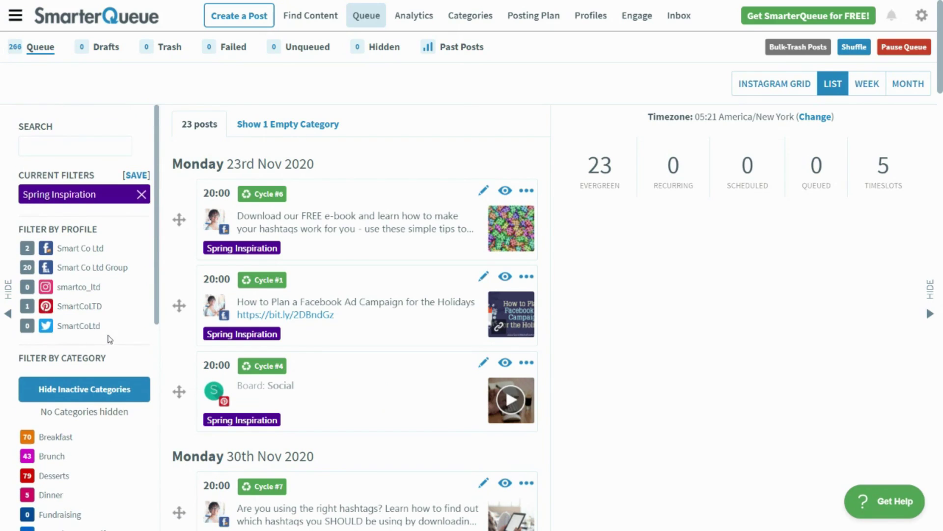
left_click(106, 267)
scroll(107, 285, "down", 7)
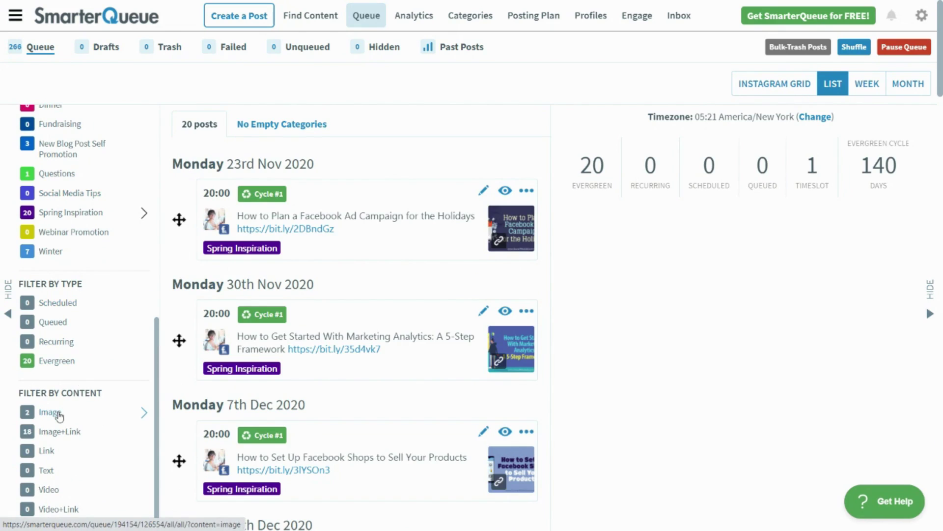
left_click(59, 415)
scroll(63, 401, "up", 7)
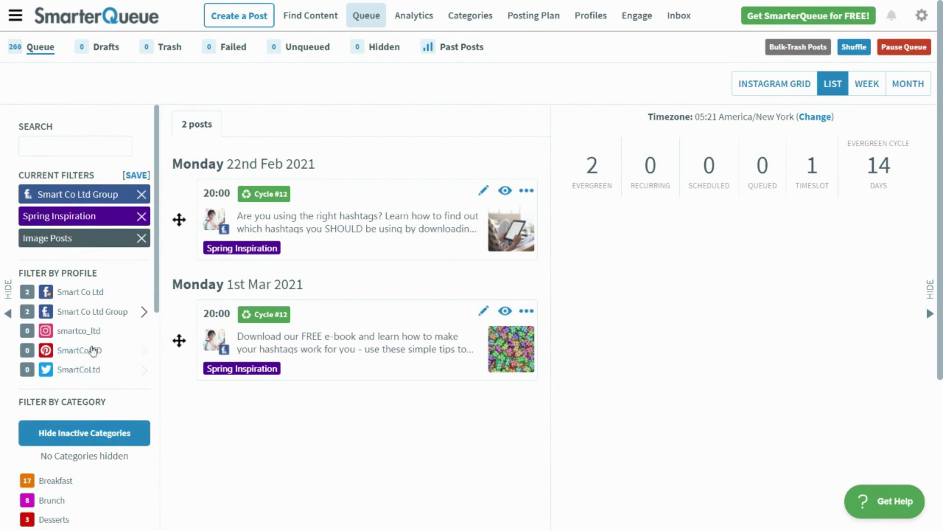
Remove the remaining filter chips, search for 'coffee', then clear the search.
left_click(142, 238)
left_click(142, 207)
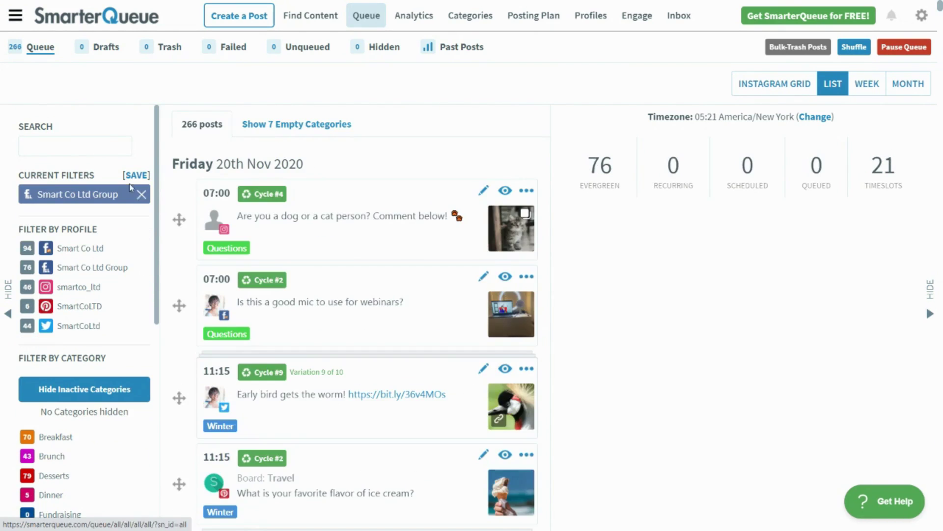
left_click(141, 193)
left_click(104, 147)
type("coffee")
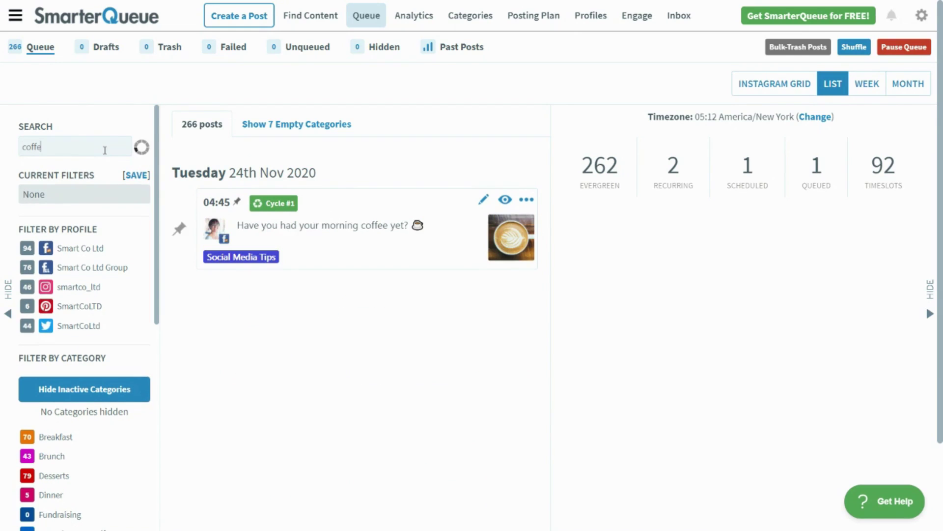
left_click(142, 146)
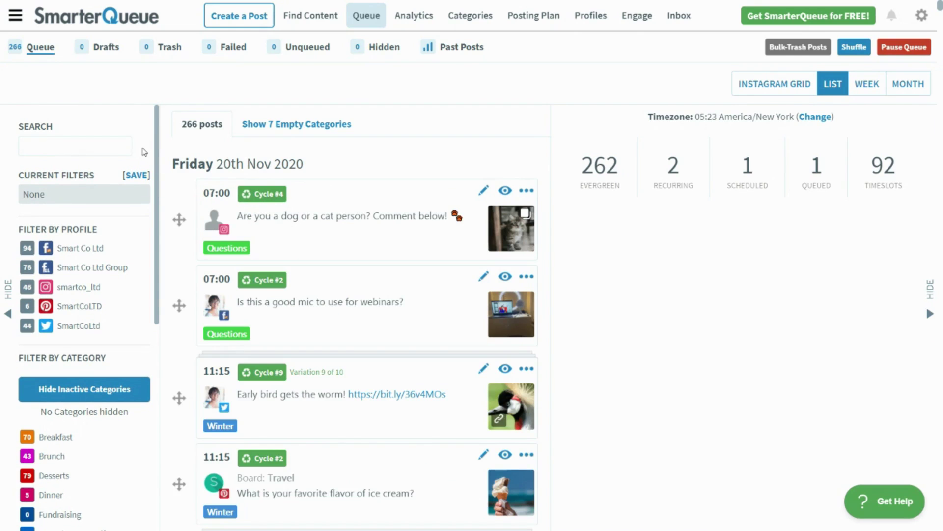
Enable reordering and move the marshmallows post below 'My awesome post is here!'.
scroll(166, 188, "down", 15)
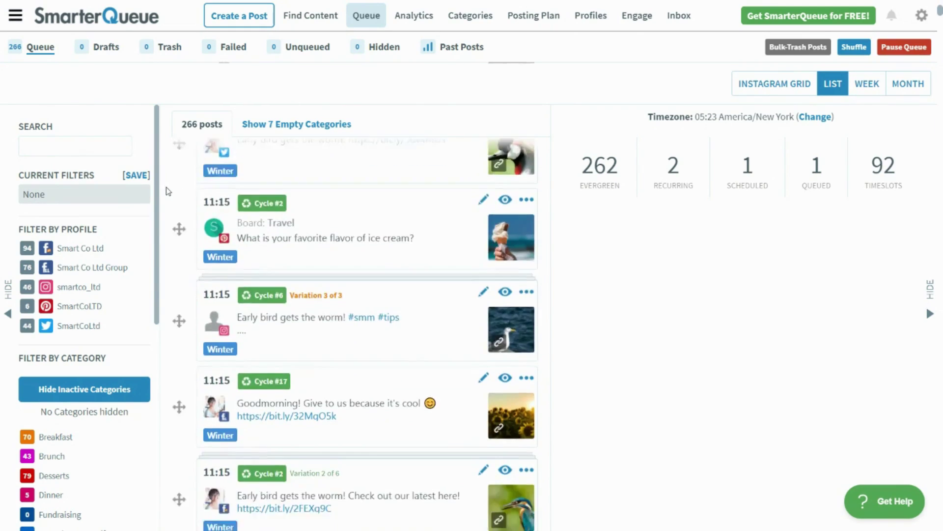
scroll(166, 193, "down", 6)
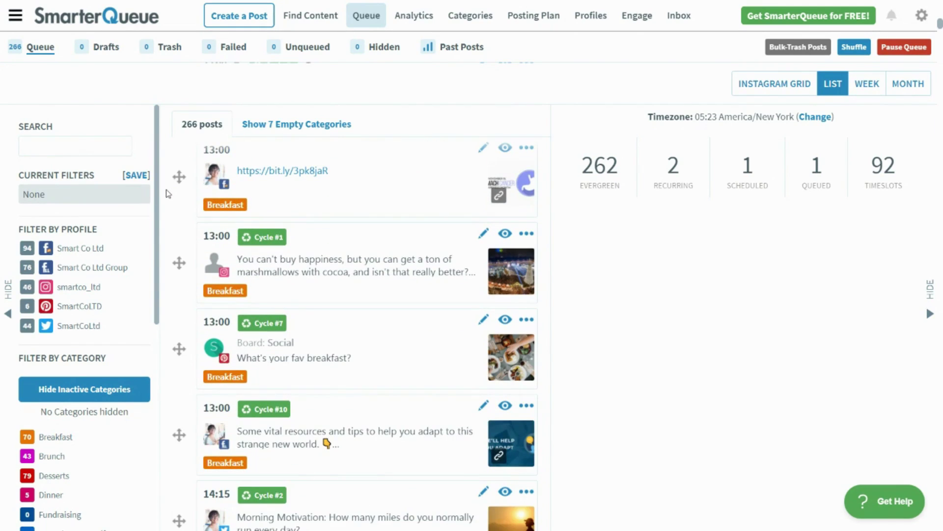
left_click(178, 181)
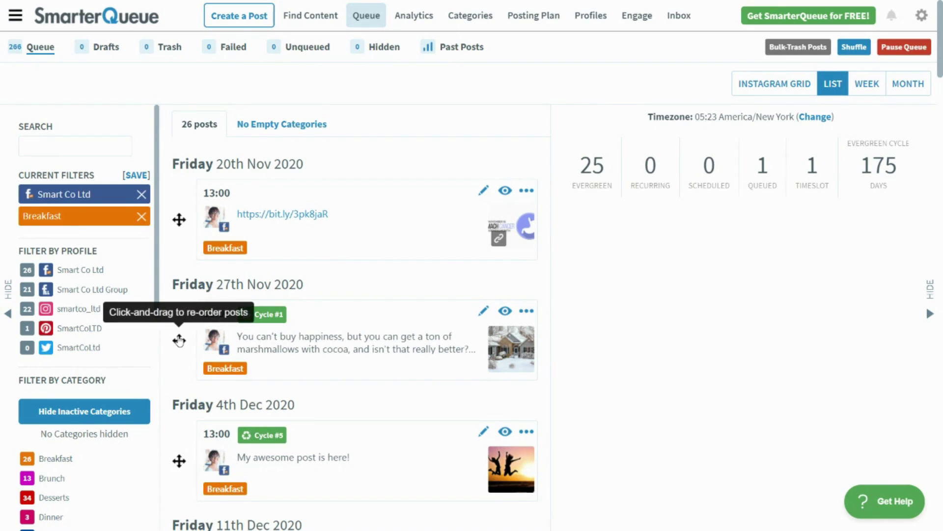
left_click_drag(180, 340, 186, 452)
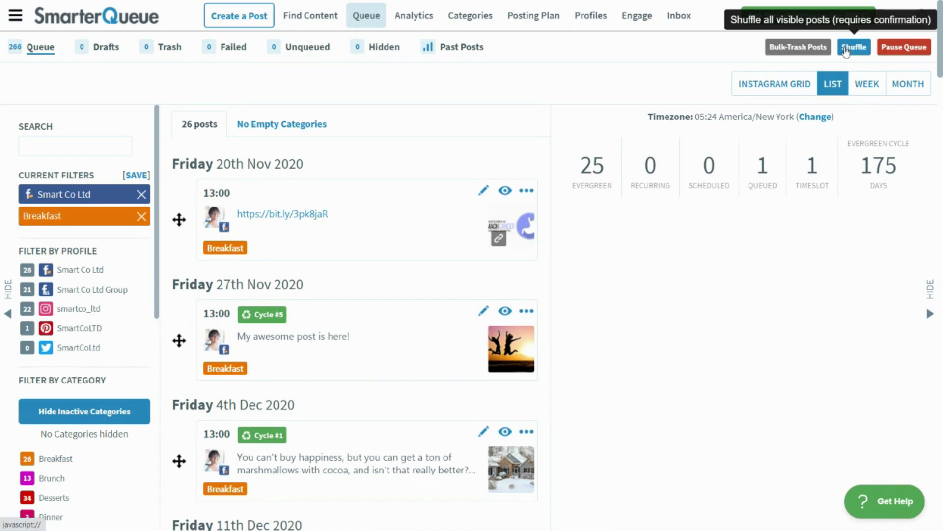
Cancel the shuffle and open More Actions for the 27th Nov 'My awesome post is here!' post.
left_click(846, 49)
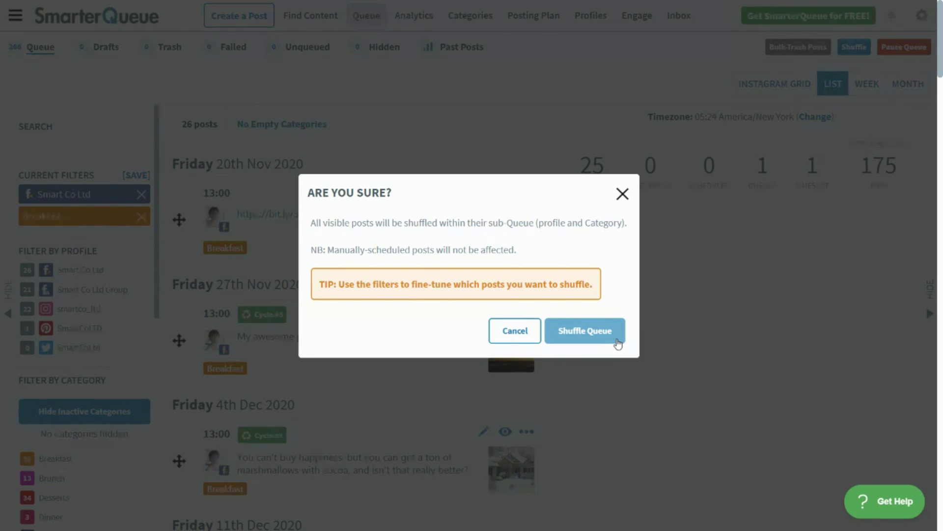
left_click(512, 343)
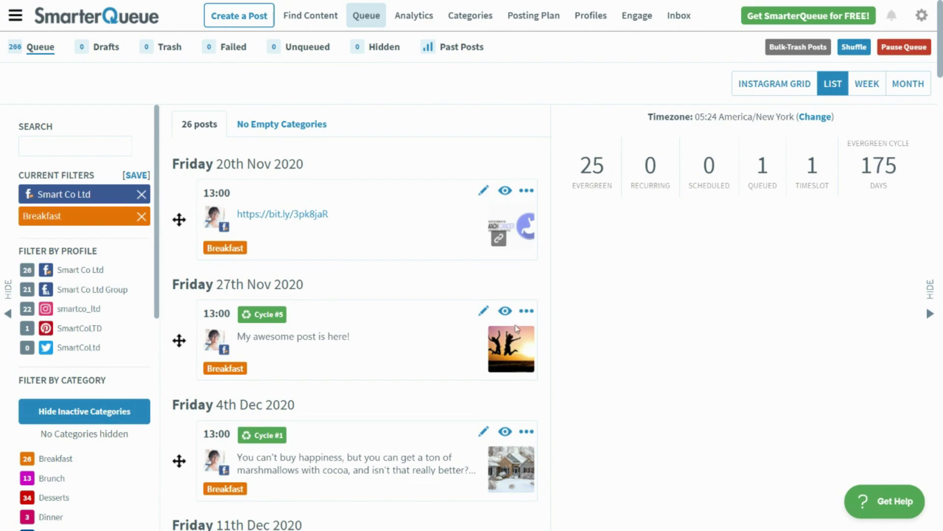
left_click(529, 313)
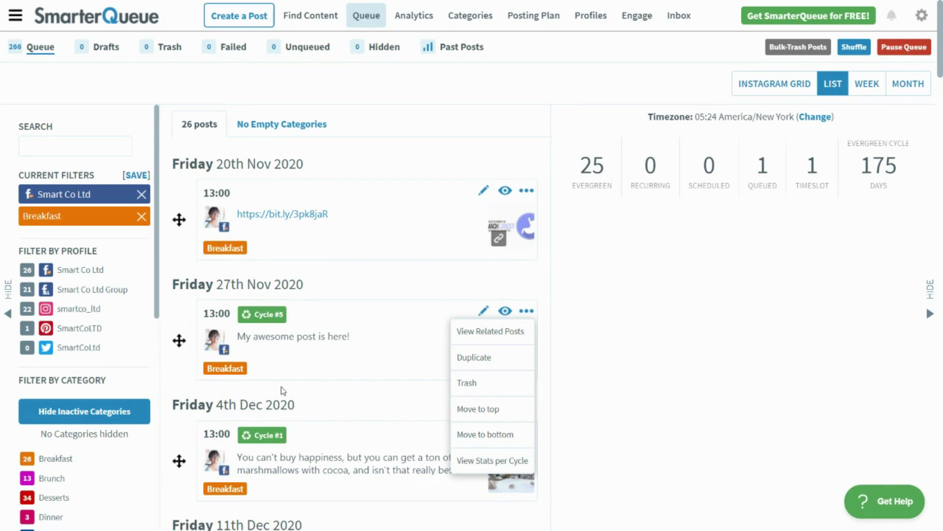
Remove the Breakfast and Smart Co Ltd filters and scroll through all 266 queued posts.
left_click(141, 216)
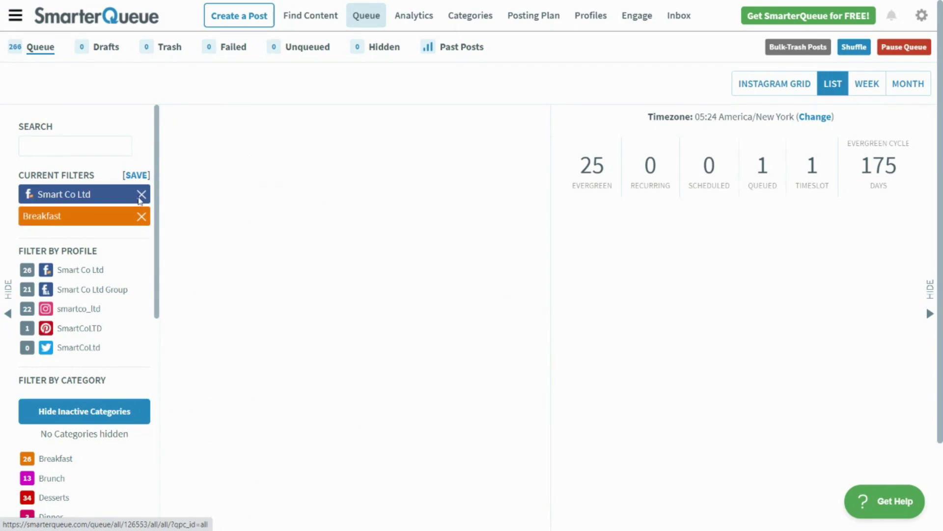
left_click(141, 195)
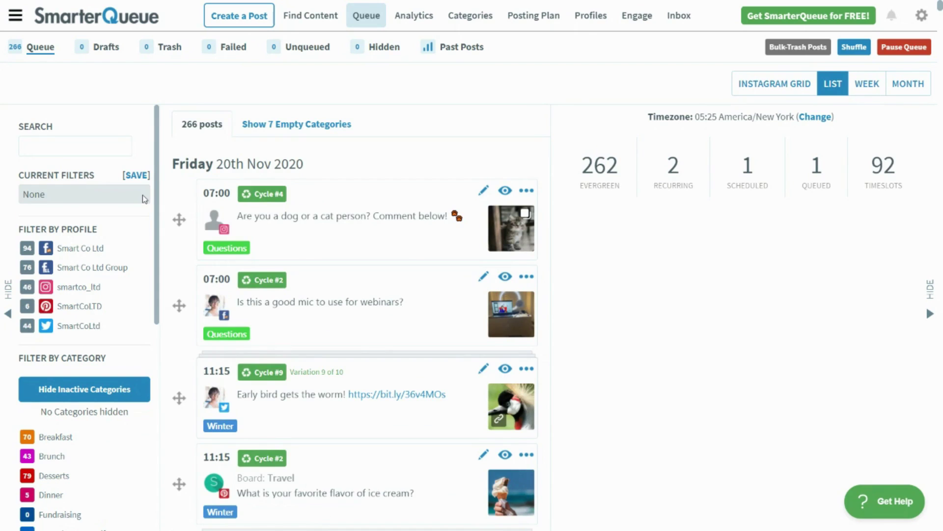
scroll(170, 195, "down", 7)
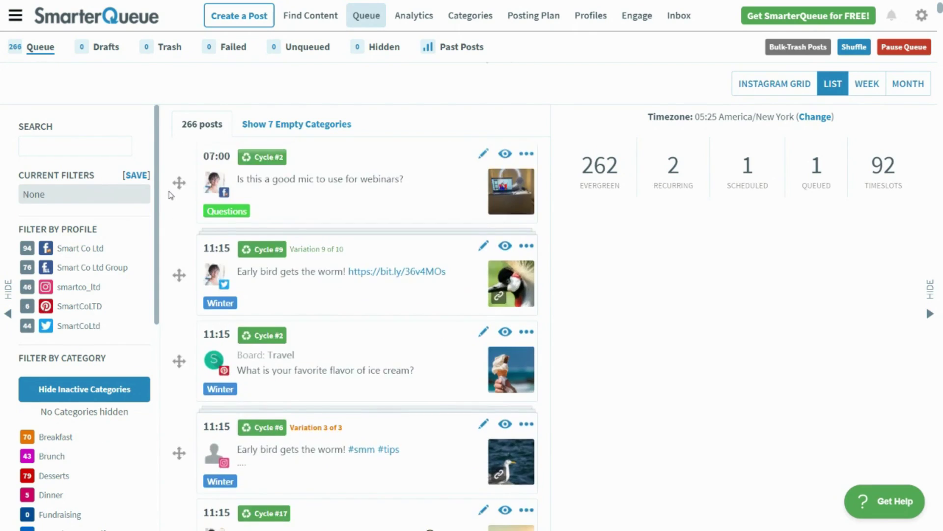
scroll(170, 196, "down", 4)
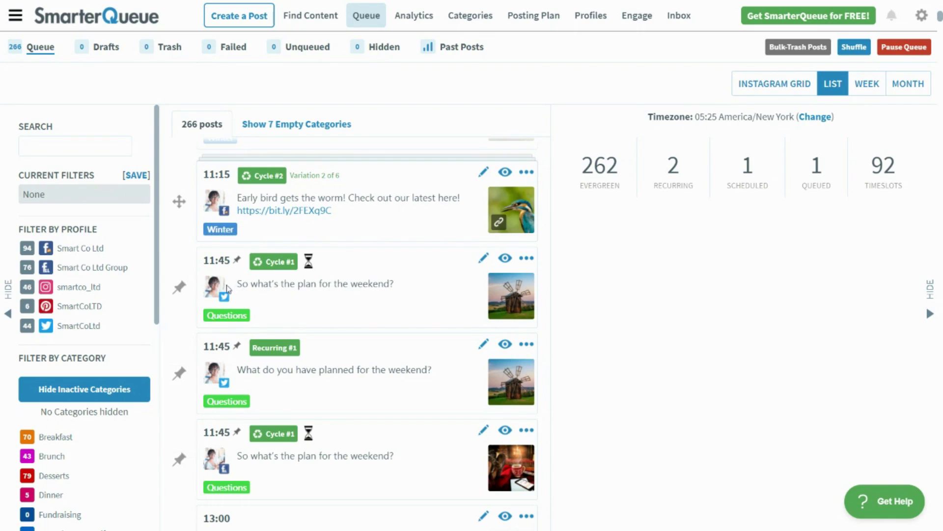
mouse_move(269, 354)
scroll(567, 362, "down", 2)
scroll(568, 362, "down", 10)
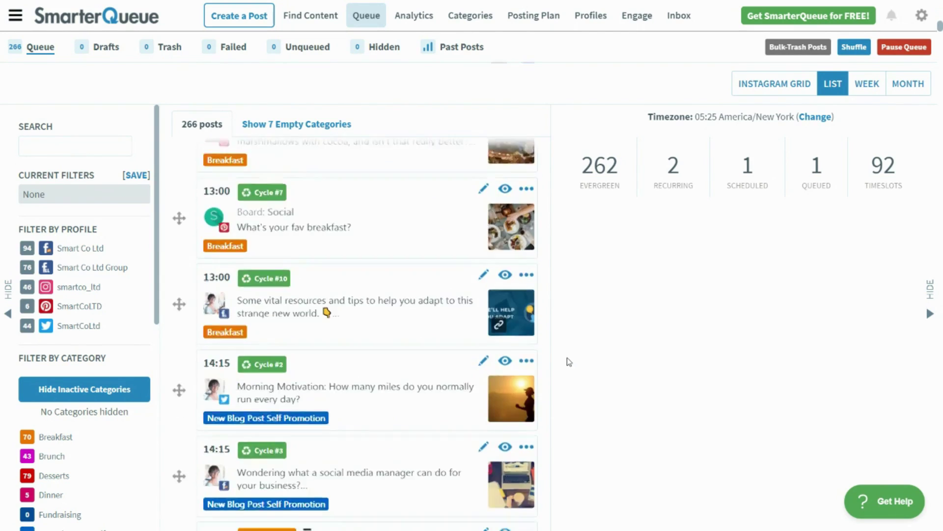
scroll(567, 362, "down", 3)
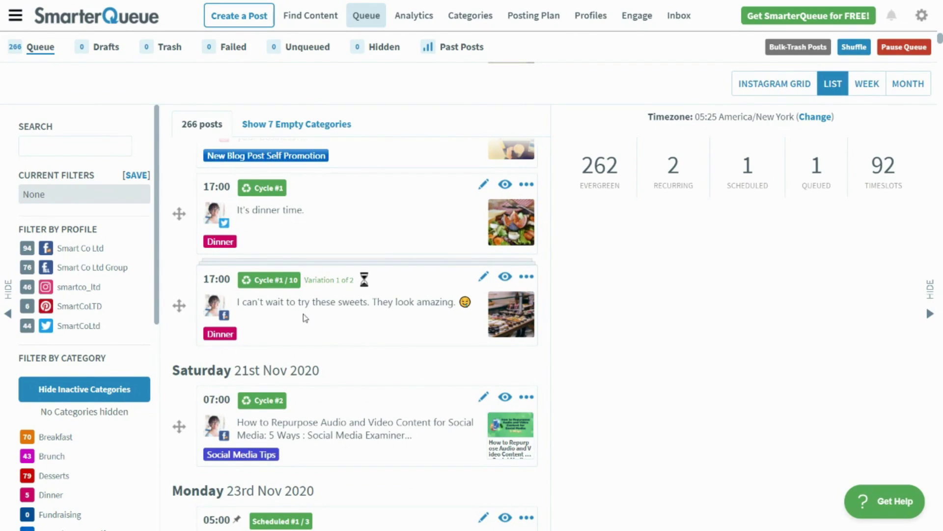
mouse_move(278, 290)
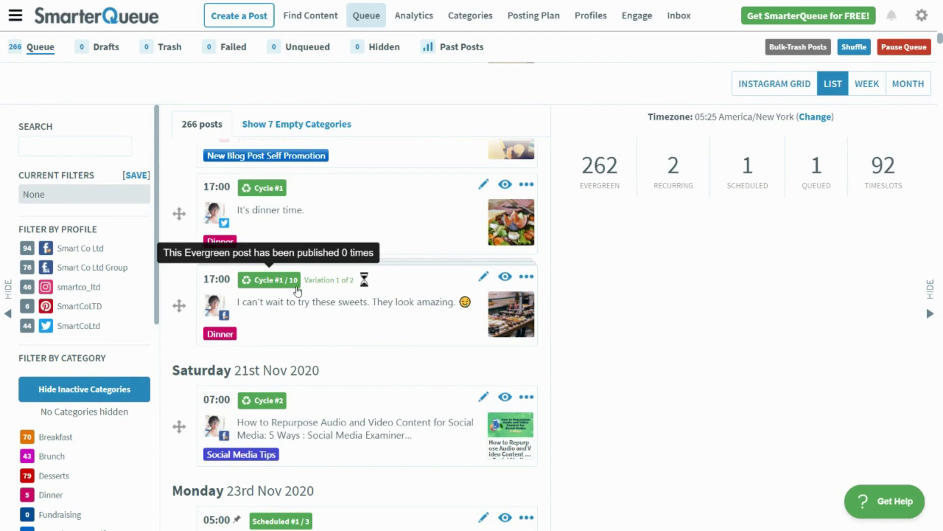
left_click_drag(304, 279, 354, 281)
mouse_move(365, 289)
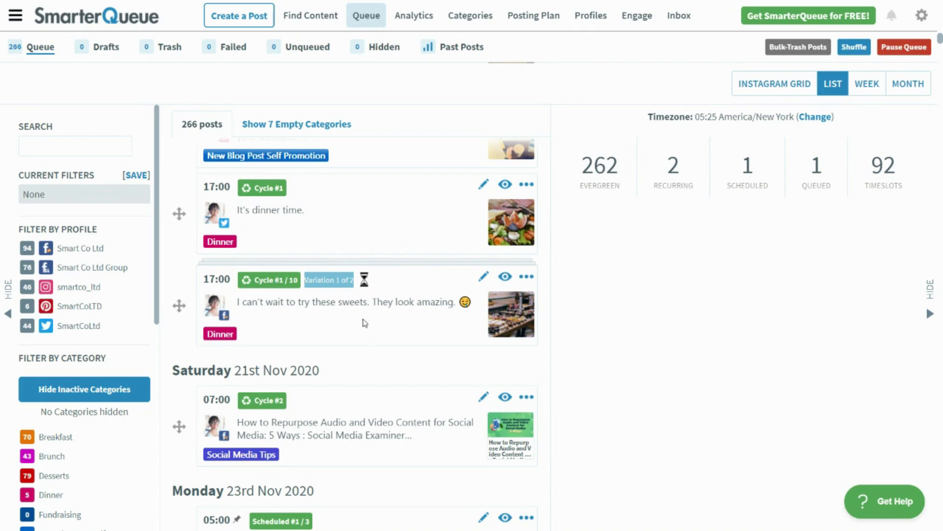
Open Pause Queue preferences and scroll down to the category-by-profile pause toggle table.
mouse_move(284, 413)
left_click(900, 56)
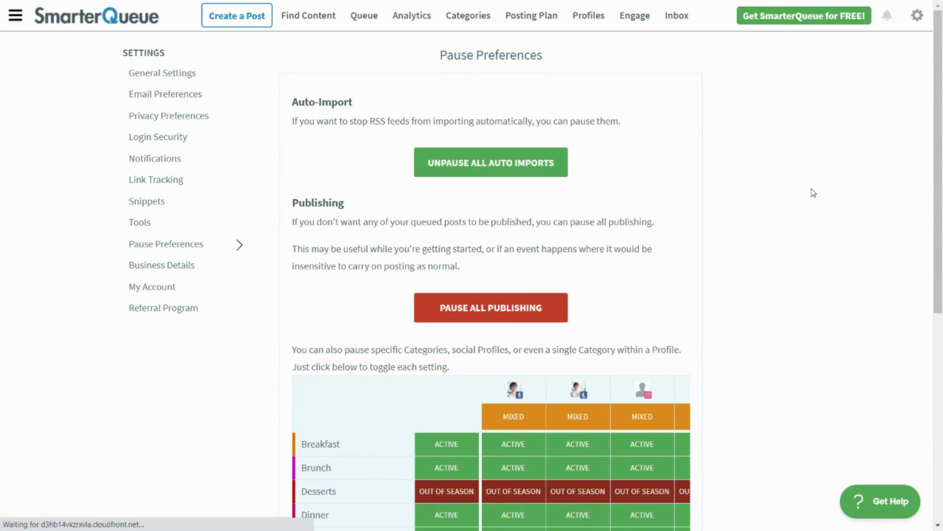
scroll(767, 241, "down", 5)
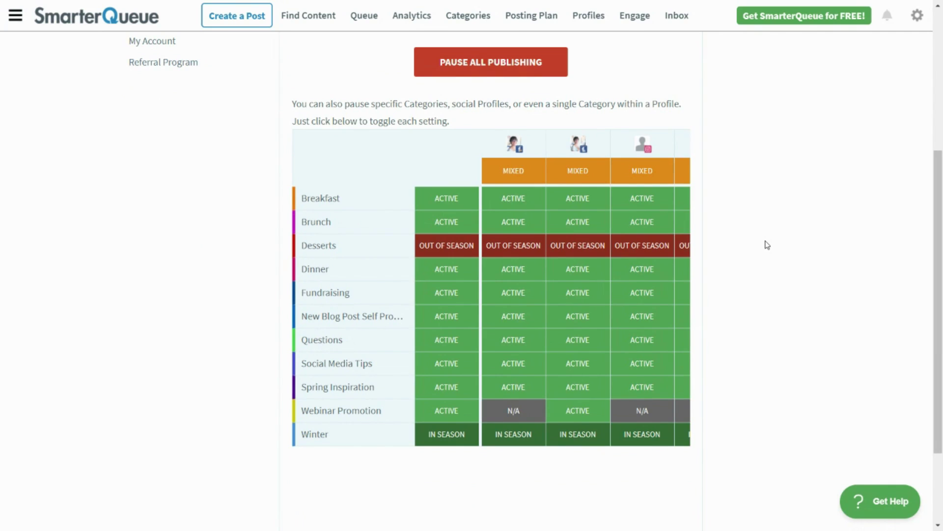
Pause Fundraising and Questions everywhere, all of profile one, Dinner on profile three, Spring Inspiration on profile four.
left_click(473, 302)
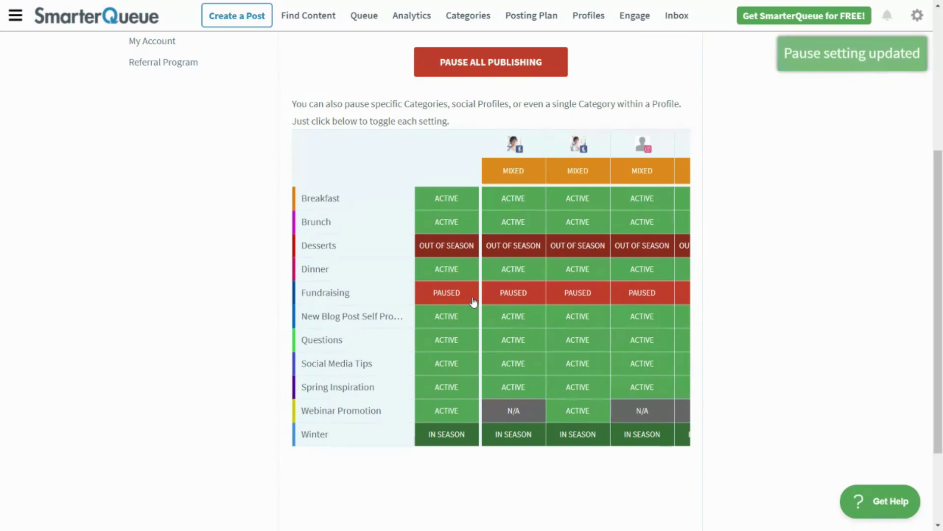
left_click(471, 340)
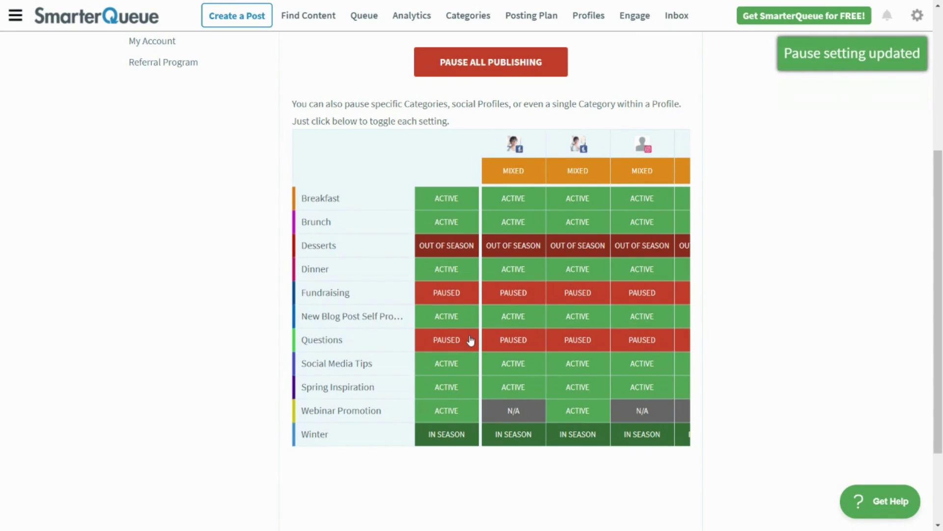
left_click(531, 180)
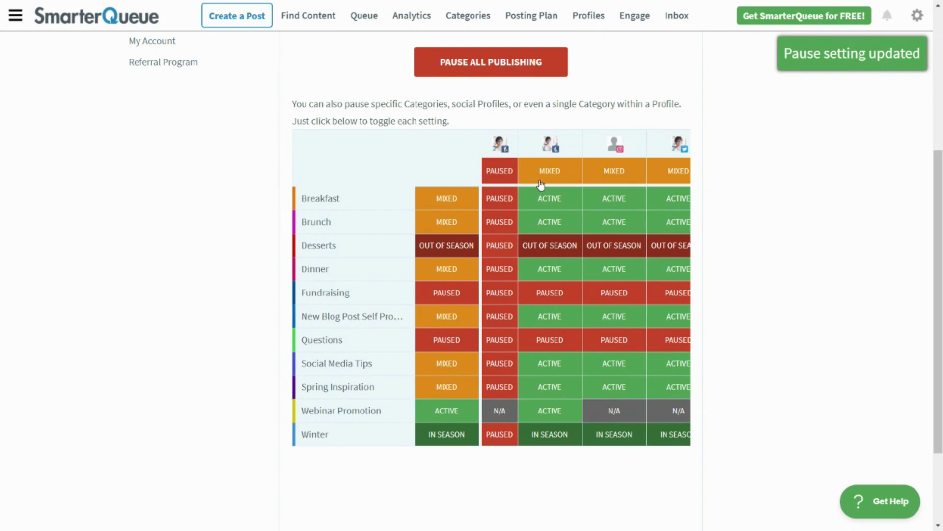
left_click(602, 272)
left_click(664, 388)
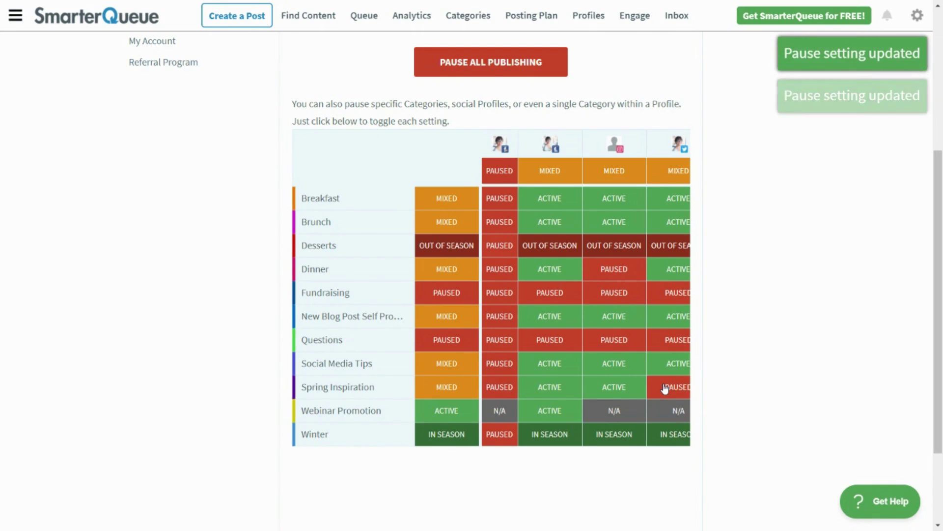
mouse_move(436, 254)
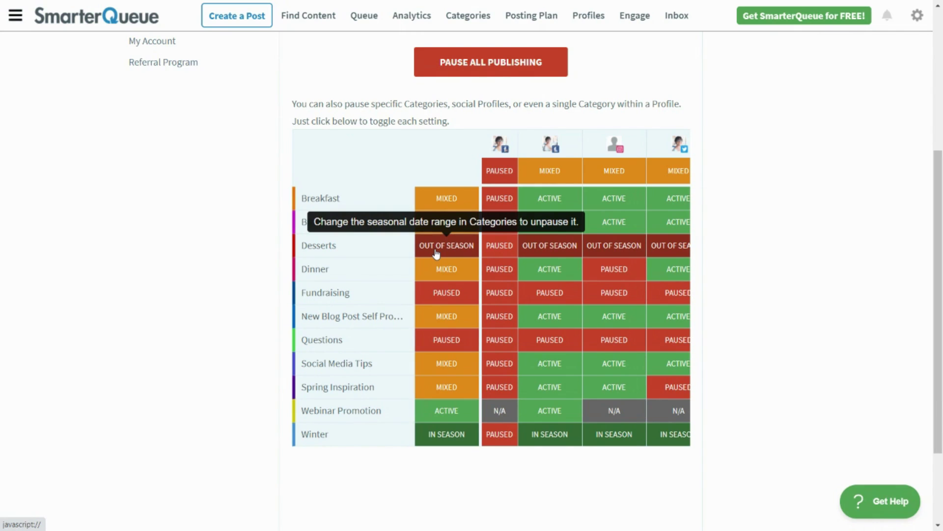
Use the red Pause All Publishing button to put the whole queue on hold.
scroll(436, 254, "up", 4)
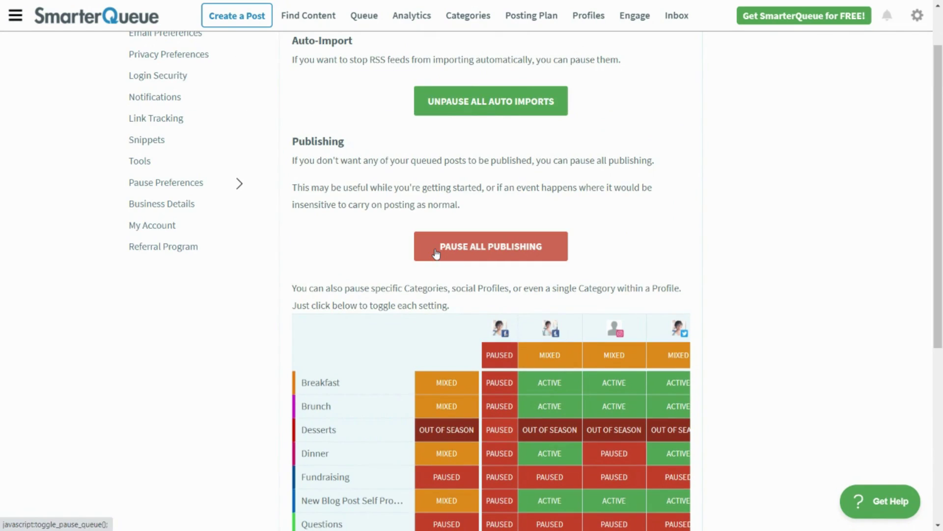
left_click(435, 253)
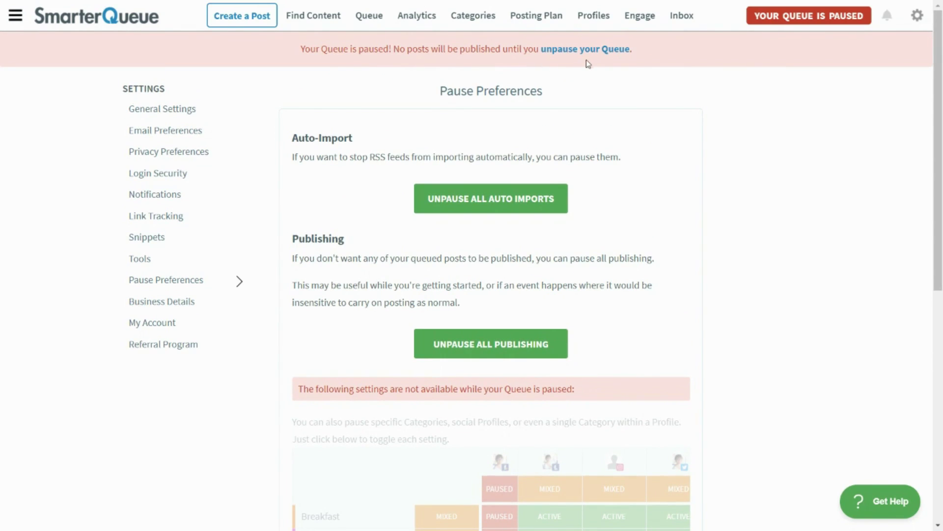
Go back to the Queue page from the top navigation bar.
left_click(377, 23)
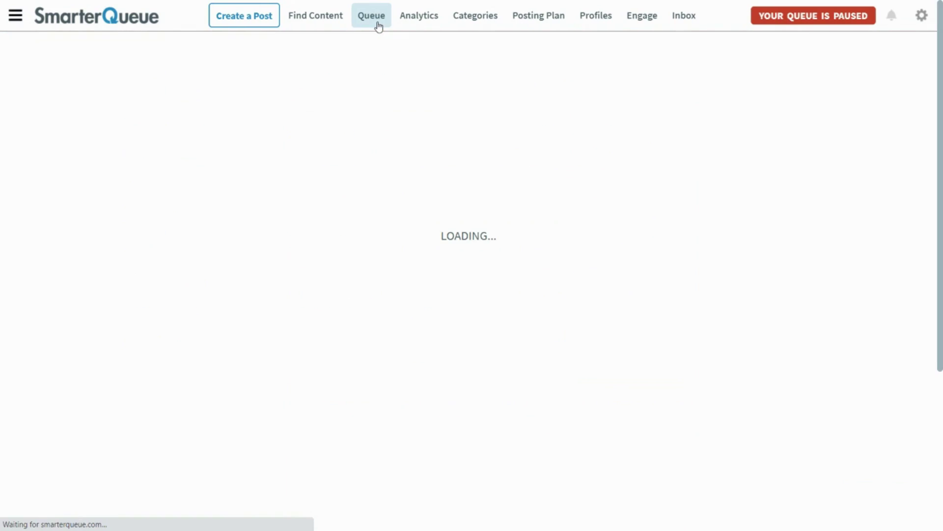